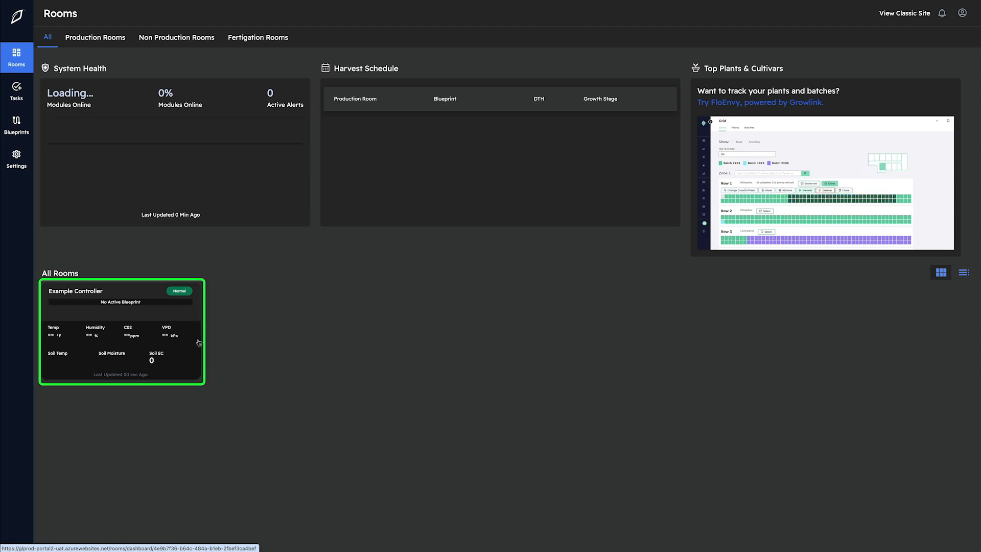
Open the Example Controller room's rules and start a new sensor trigger in the Default Rule Group.
{"action": "left_click", "coordinate": [97, 300]}
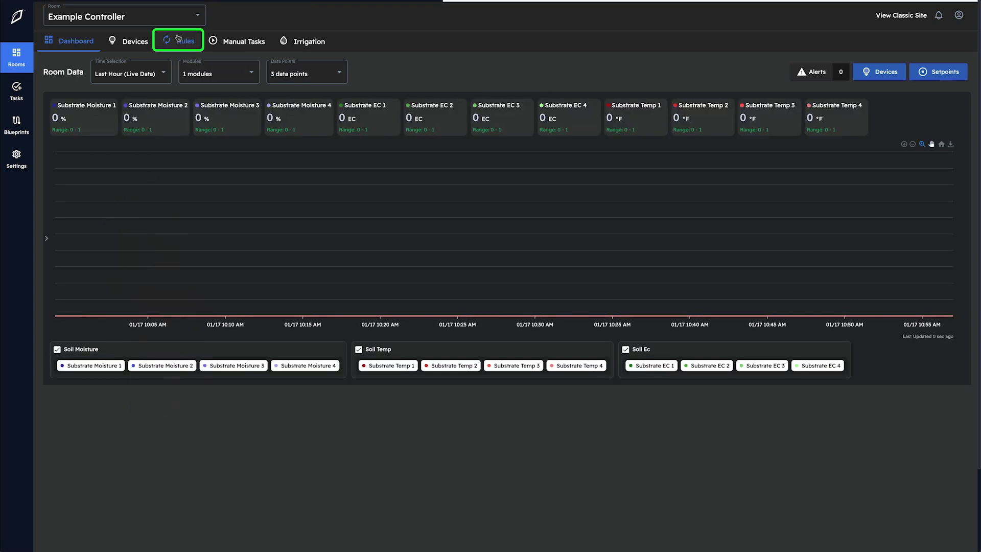
{"action": "left_click", "coordinate": [178, 39]}
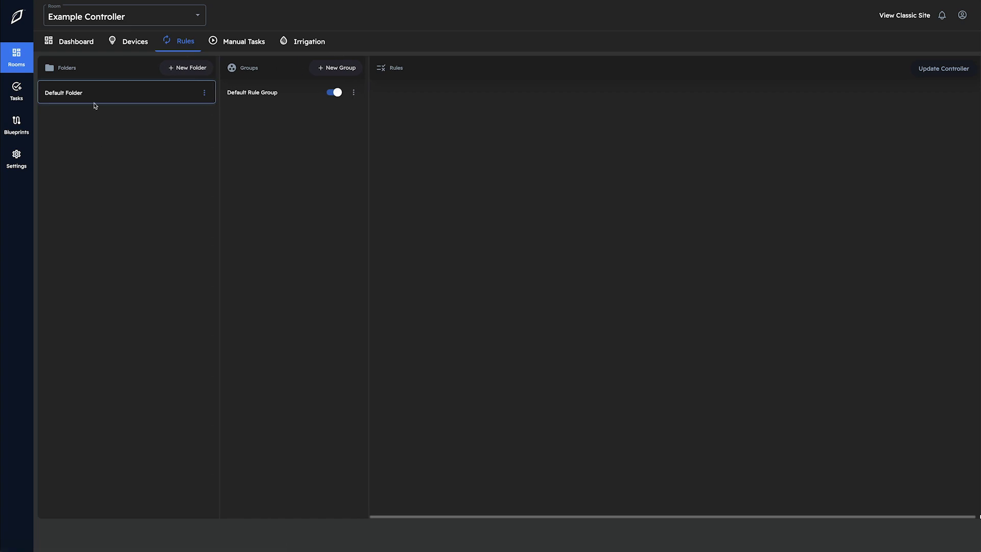
{"action": "left_click", "coordinate": [264, 93]}
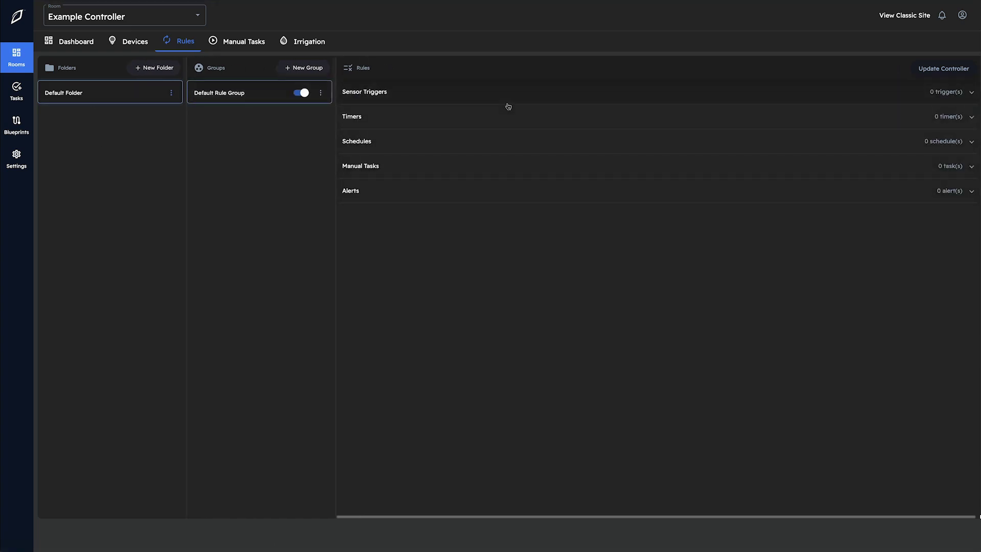
{"action": "left_click", "coordinate": [70, 96]}
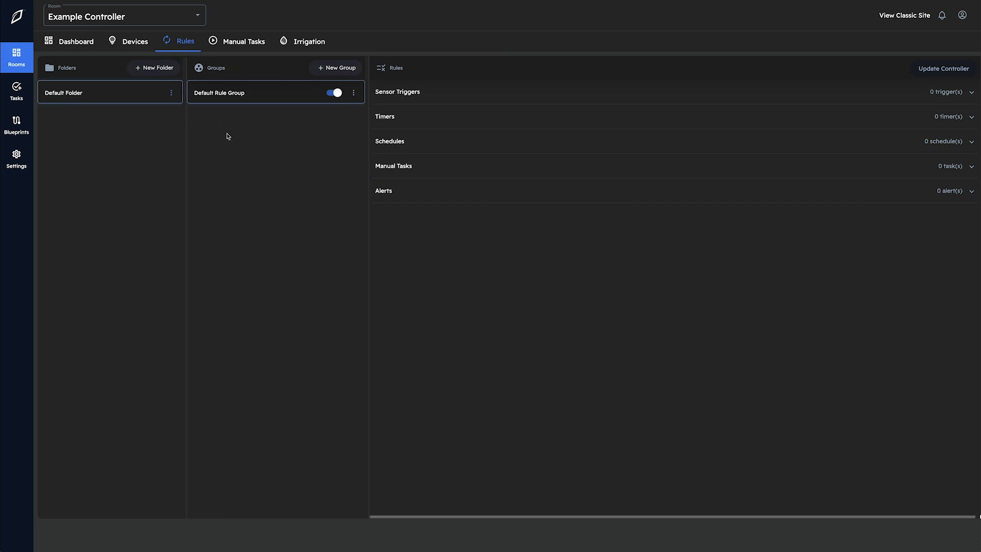
{"action": "left_click", "coordinate": [526, 92]}
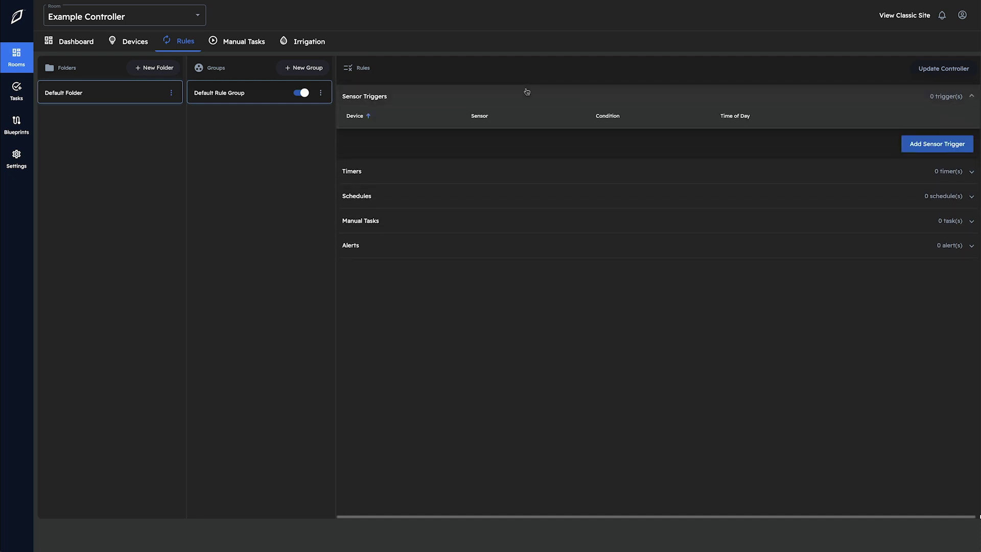
{"action": "left_click", "coordinate": [942, 146]}
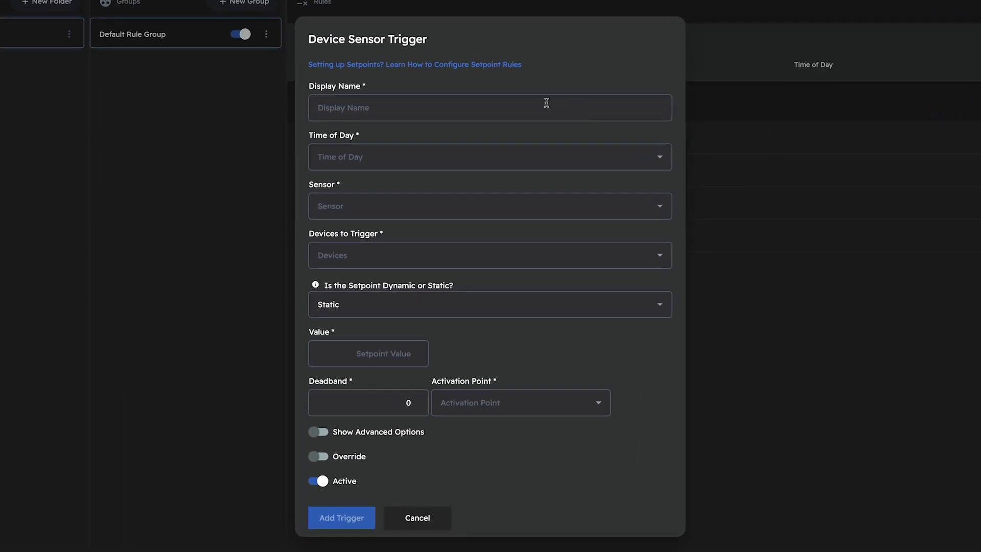
Name the trigger "Example Dehumidifier Sensor Trigger" and set its time of day to All Day.
{"action": "left_click", "coordinate": [481, 112]}
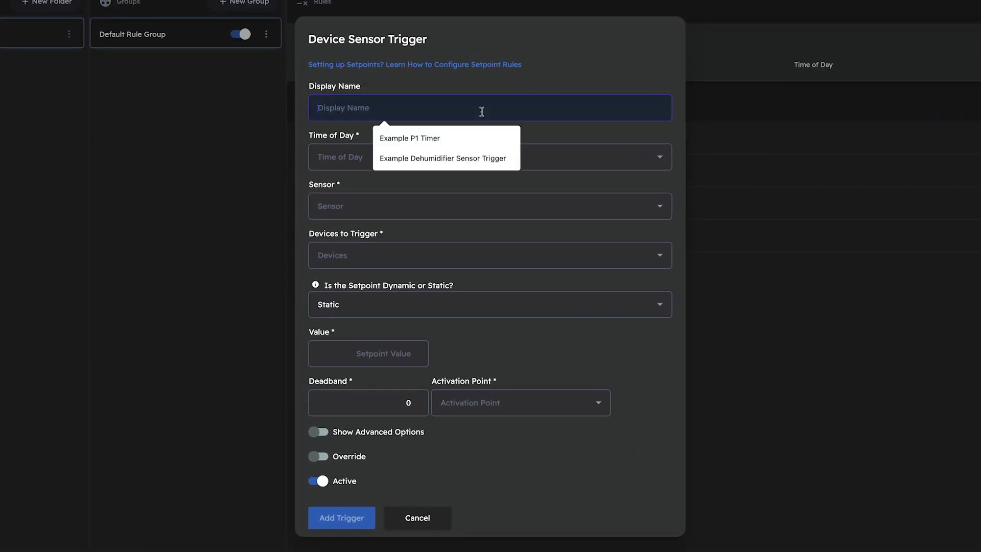
{"action": "type", "text": "Example Dehu"}
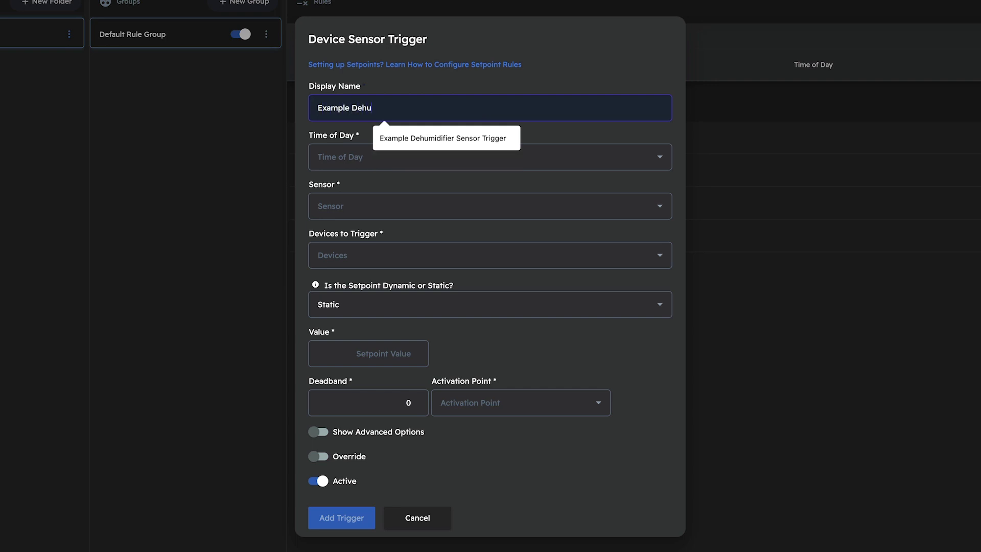
{"action": "type", "text": "midifier Sensor Trigger"}
{"action": "left_click", "coordinate": [490, 156]}
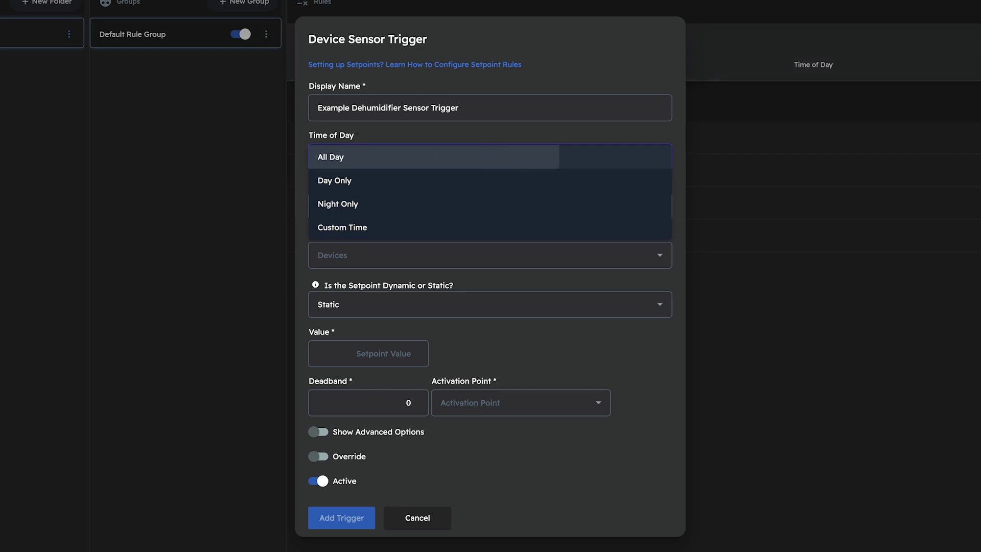
{"action": "key", "text": "Escape"}
Choose Room Humidity as the sensor for the trigger.
{"action": "left_click", "coordinate": [485, 206]}
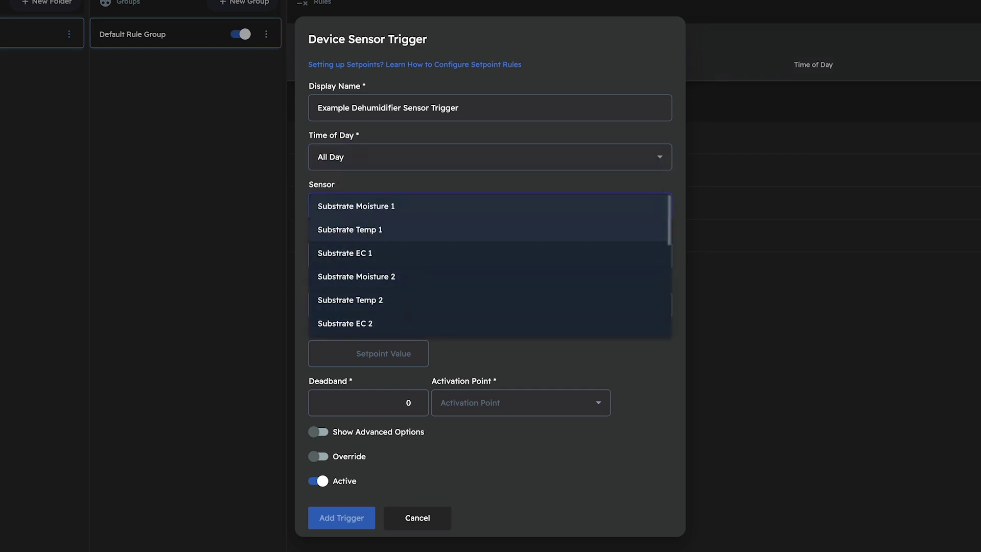
{"action": "scroll", "coordinate": [486, 231], "scroll_direction": "down", "scroll_amount": 5}
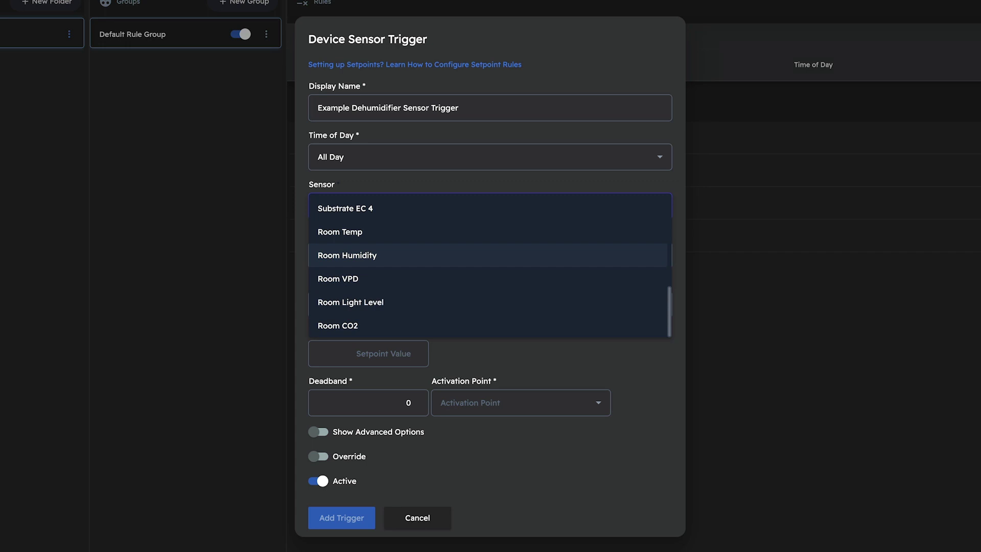
{"action": "left_click", "coordinate": [347, 255]}
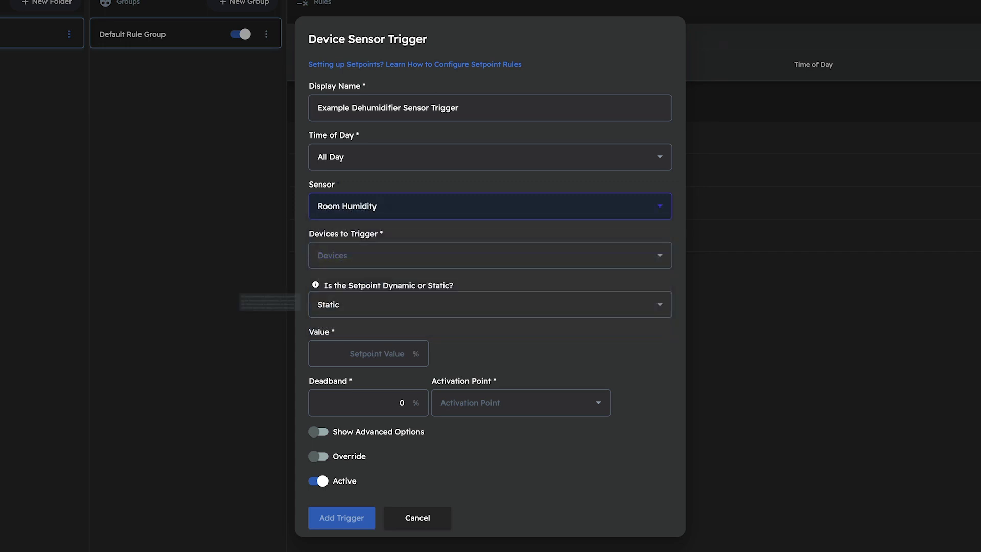
Select only Dehumidifier 1 as the device to trigger.
{"action": "left_click", "coordinate": [490, 254]}
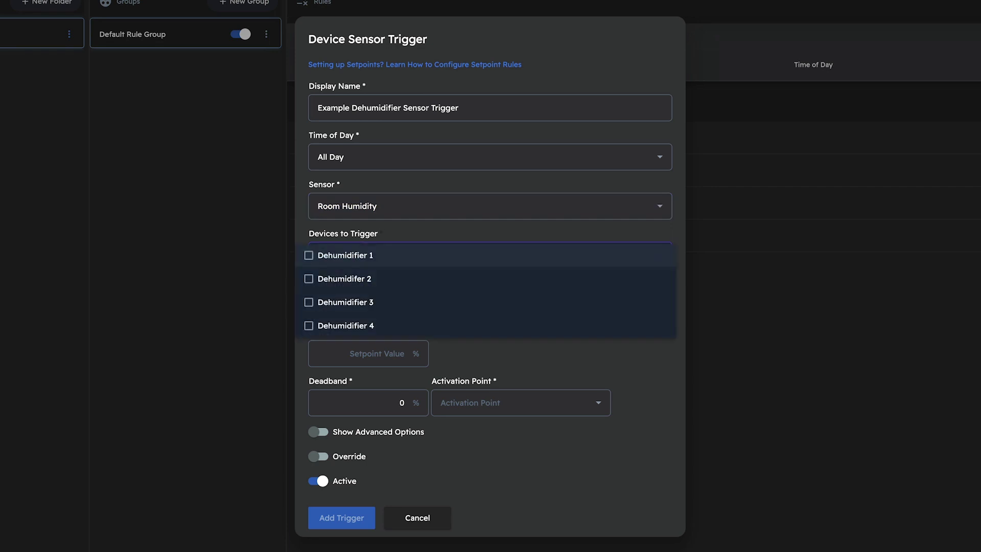
{"action": "left_click", "coordinate": [345, 255]}
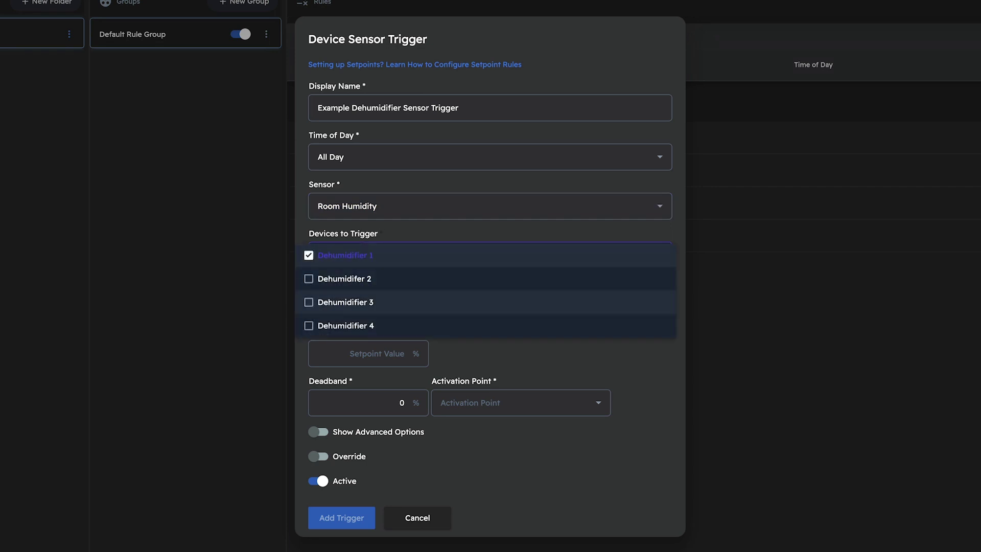
{"action": "left_click", "coordinate": [344, 278]}
{"action": "left_click", "coordinate": [345, 302]}
{"action": "left_click", "coordinate": [345, 302]}
{"action": "left_click", "coordinate": [344, 278]}
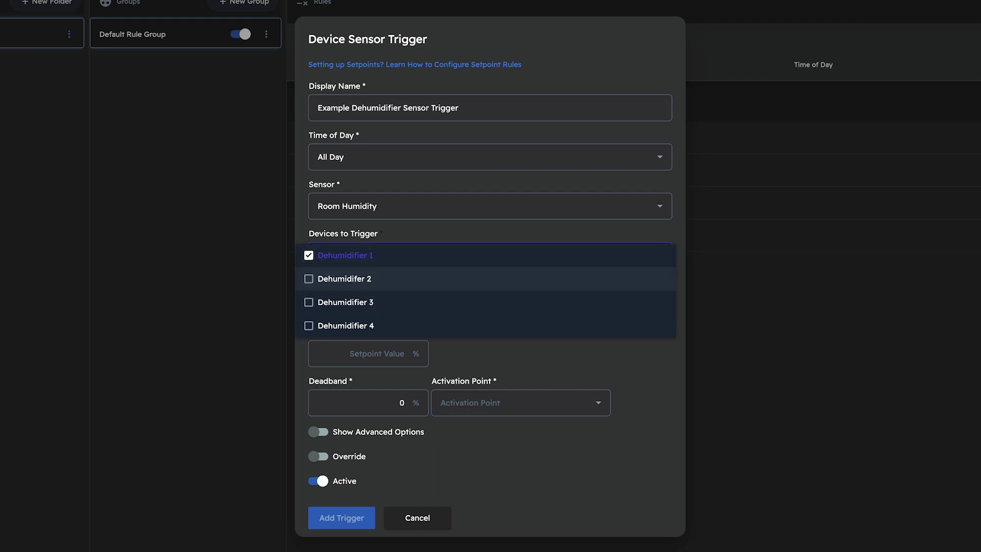
{"action": "key", "text": "Escape"}
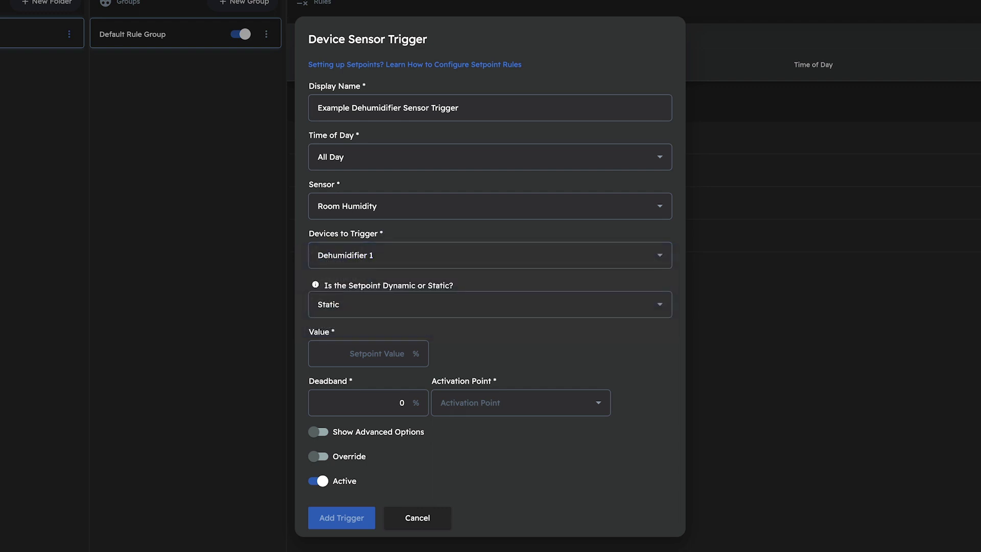
Use a static setpoint for the trigger with a value of 60%.
{"action": "mouse_move", "coordinate": [315, 284]}
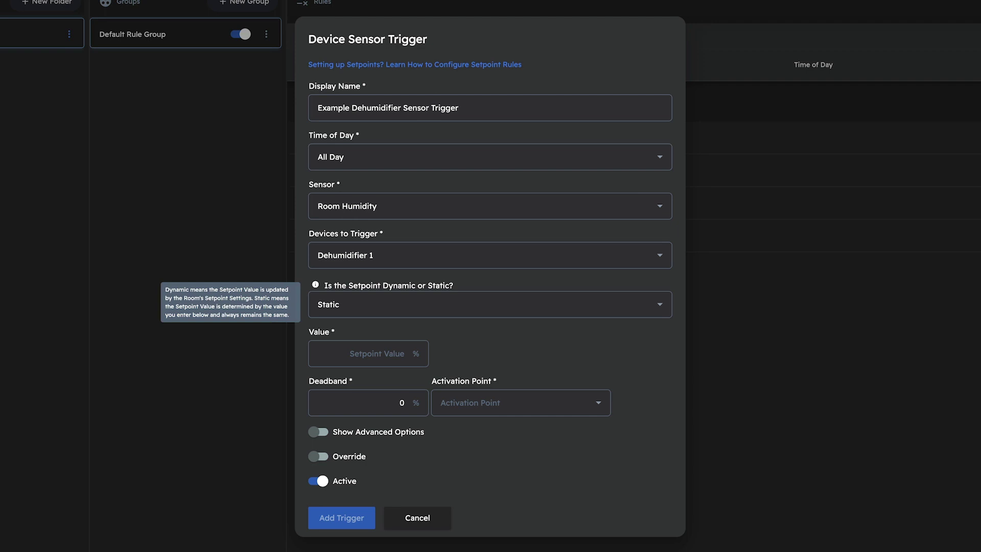
{"action": "left_click", "coordinate": [489, 304]}
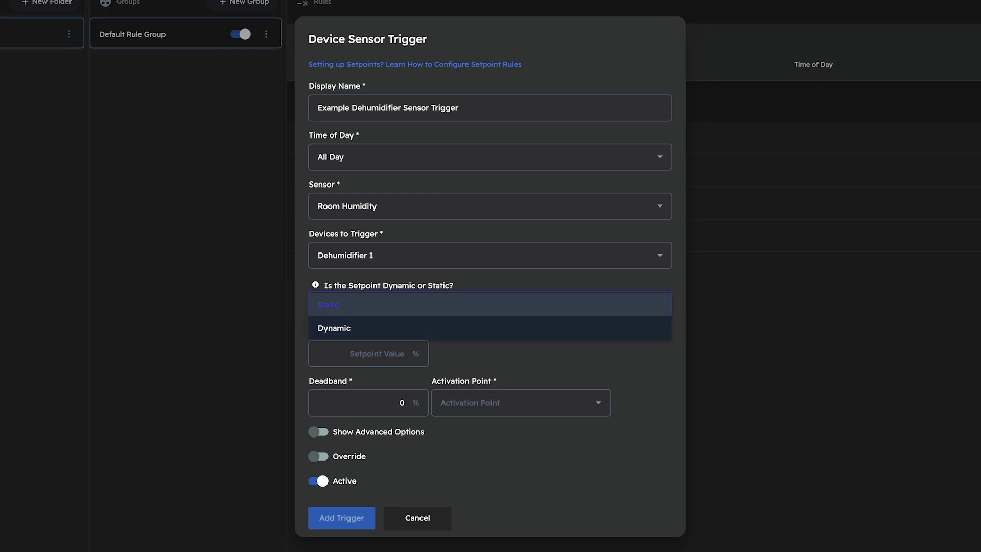
{"action": "left_click", "coordinate": [328, 304]}
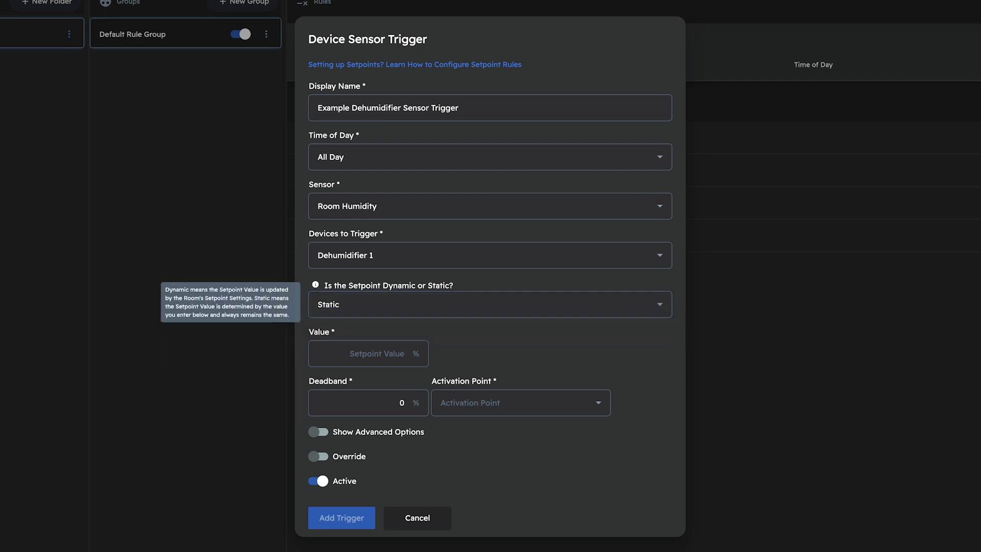
{"action": "left_click", "coordinate": [406, 353]}
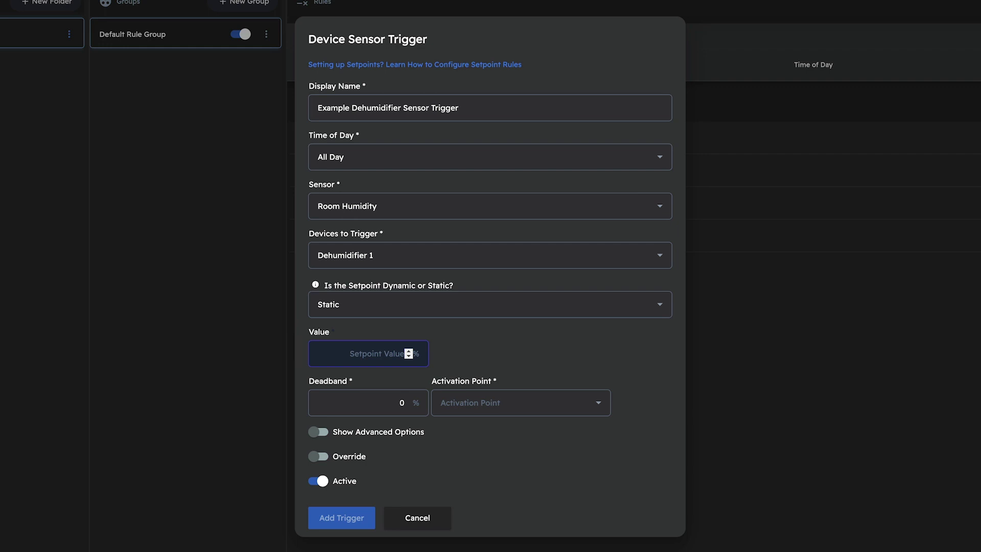
{"action": "type", "text": "60"}
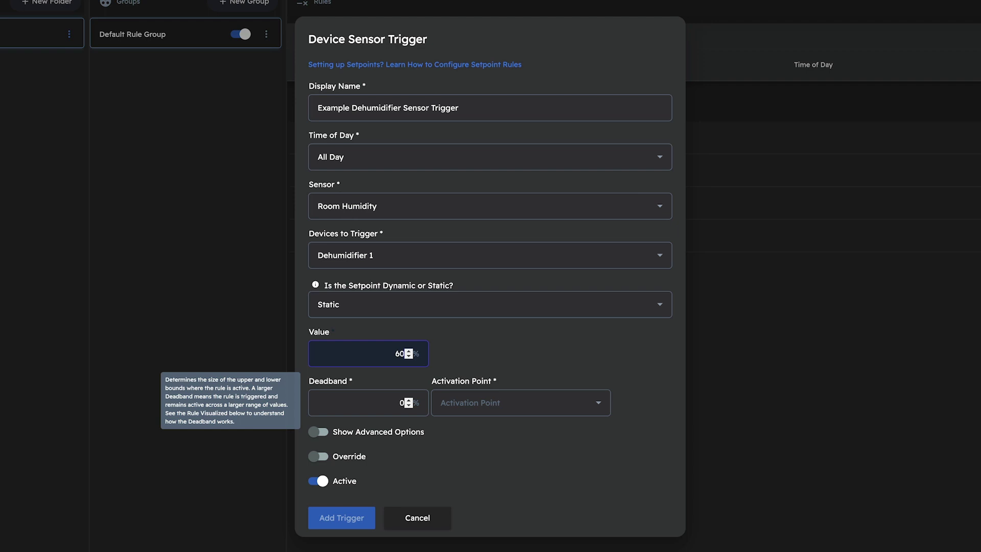
Set the deadband to 2% and the activation point to Above Setpoint.
{"action": "key", "text": "Tab"}
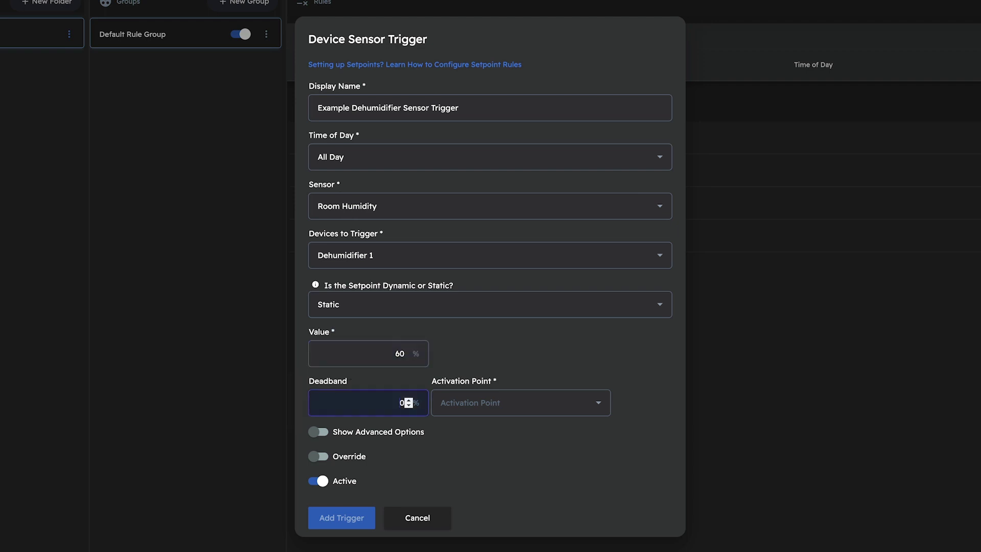
{"action": "type", "text": "2"}
{"action": "left_click", "coordinate": [516, 402]}
{"action": "scroll", "coordinate": [516, 403], "scroll_direction": "down", "scroll_amount": 2}
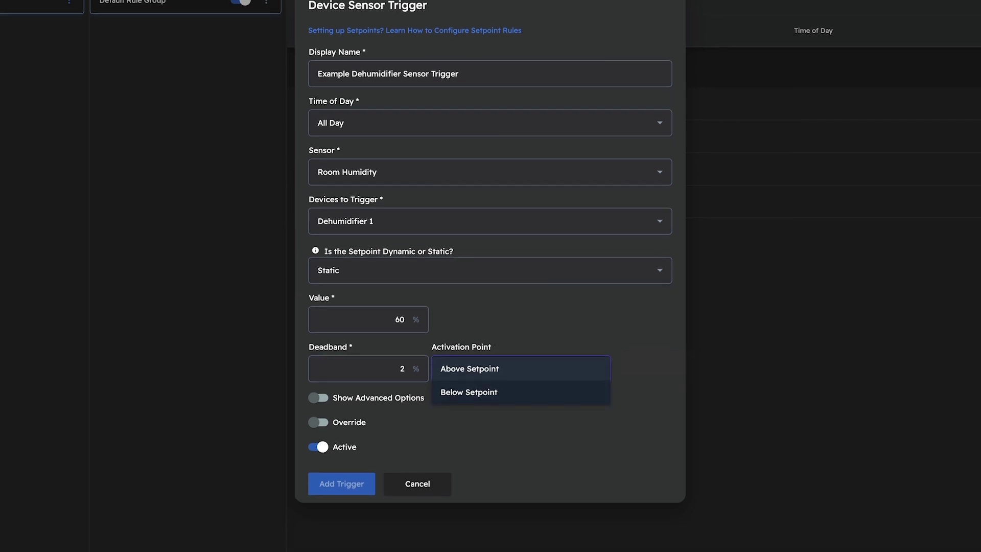
{"action": "left_click", "coordinate": [498, 338]}
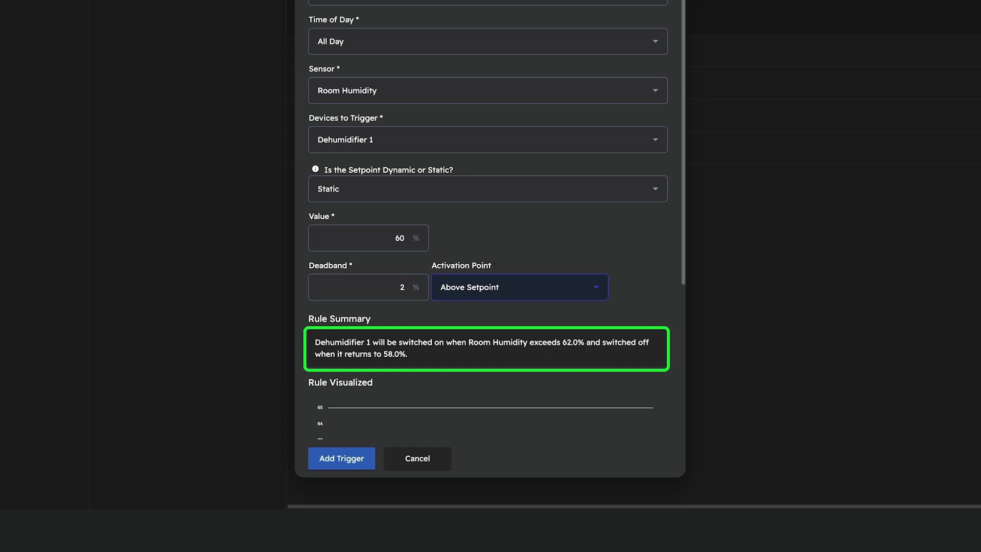
Examine the rule visualization and advanced run-time options, and try the Override setting on the trigger.
{"action": "scroll", "coordinate": [489, 256], "scroll_direction": "down", "scroll_amount": 4}
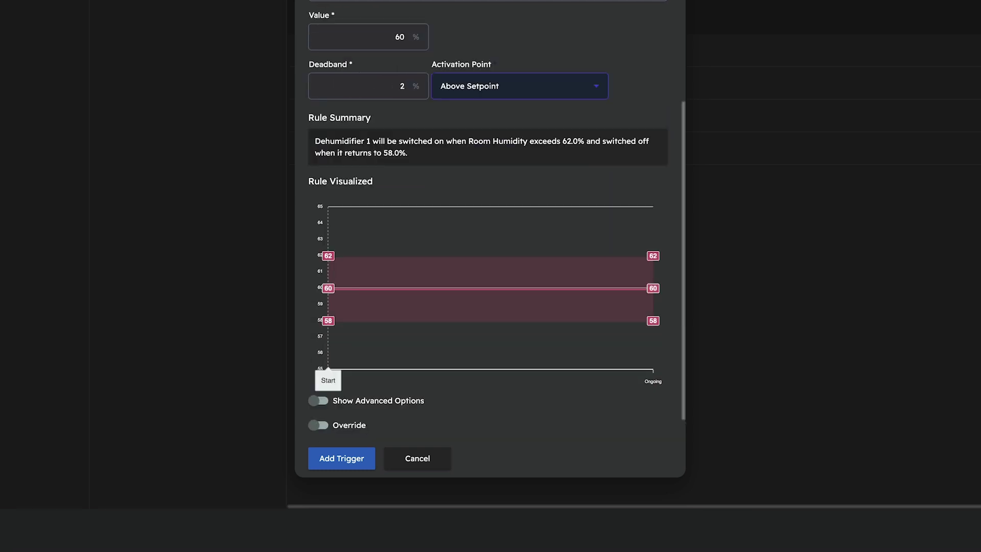
{"action": "scroll", "coordinate": [328, 357], "scroll_direction": "down", "scroll_amount": 1}
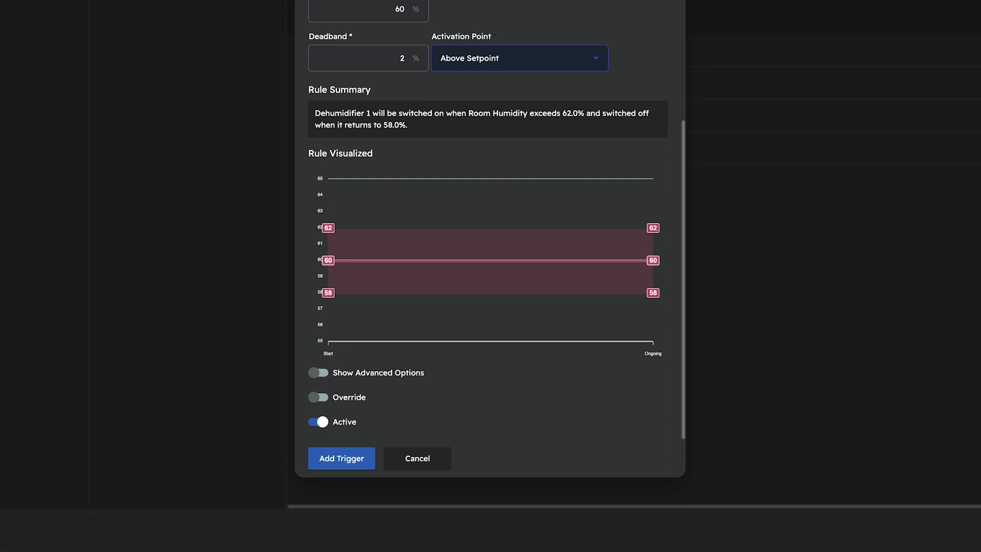
{"action": "left_click", "coordinate": [317, 373]}
{"action": "scroll", "coordinate": [488, 256], "scroll_direction": "down", "scroll_amount": 5}
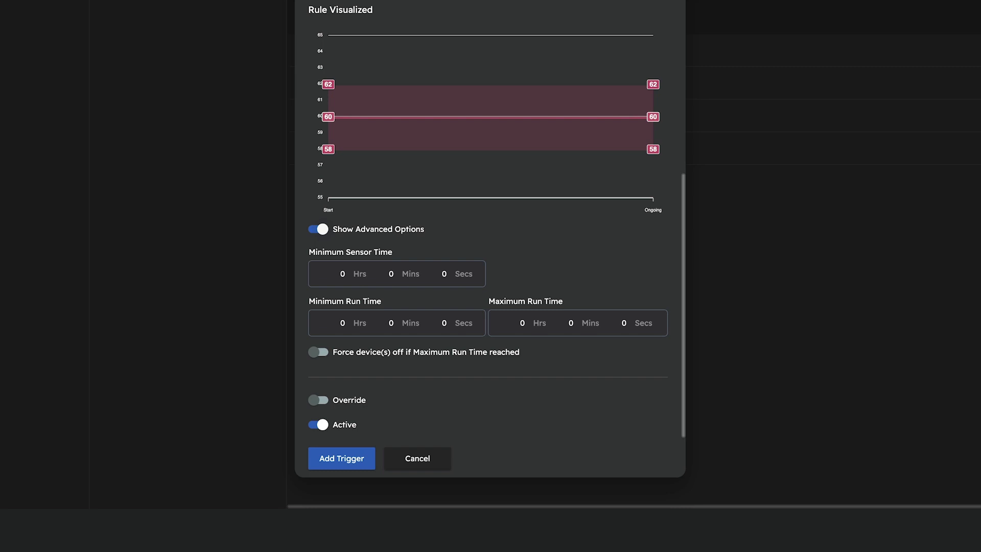
{"action": "left_click", "coordinate": [318, 229]}
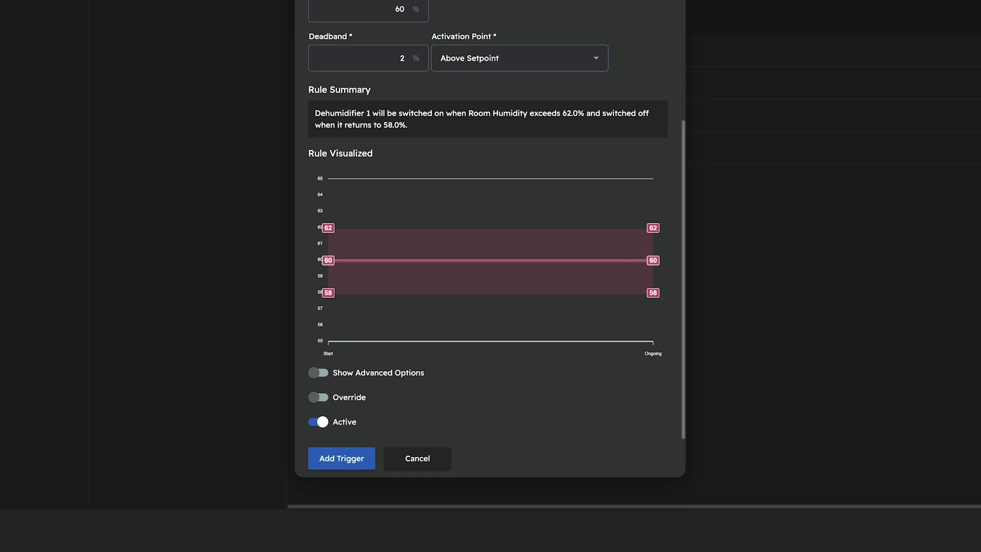
{"action": "left_click", "coordinate": [318, 397]}
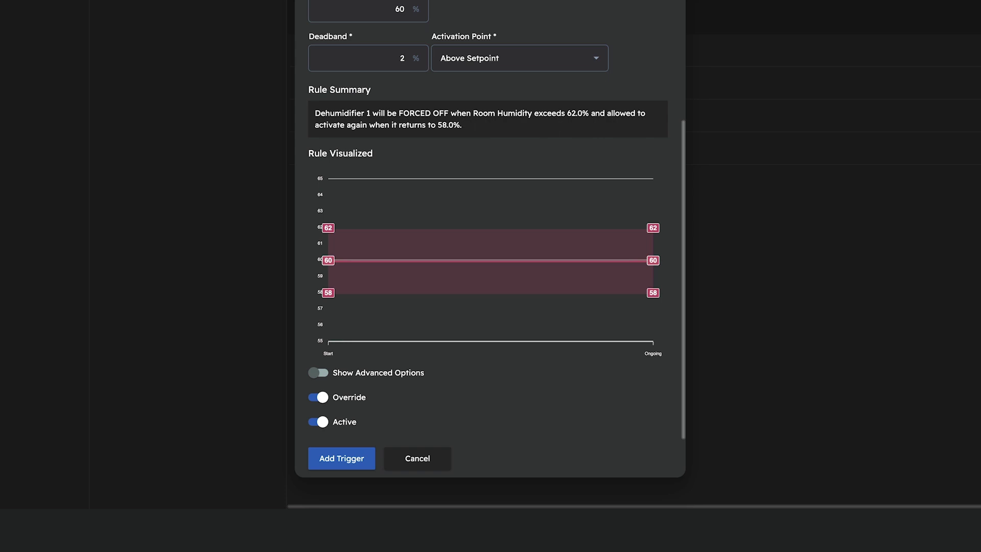
{"action": "left_click", "coordinate": [318, 397]}
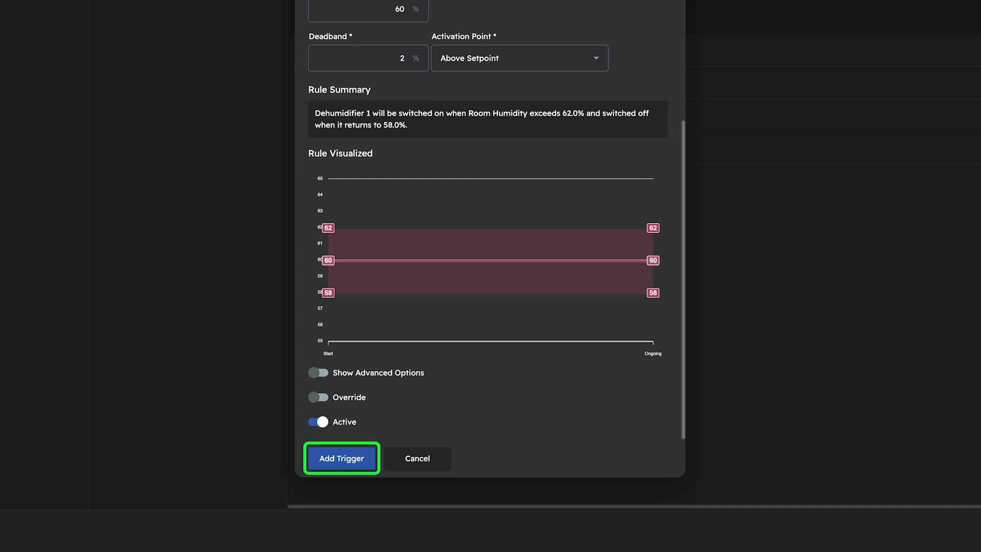
Add the configured sensor trigger to the rule group and update the controller with it.
{"action": "left_click", "coordinate": [341, 458]}
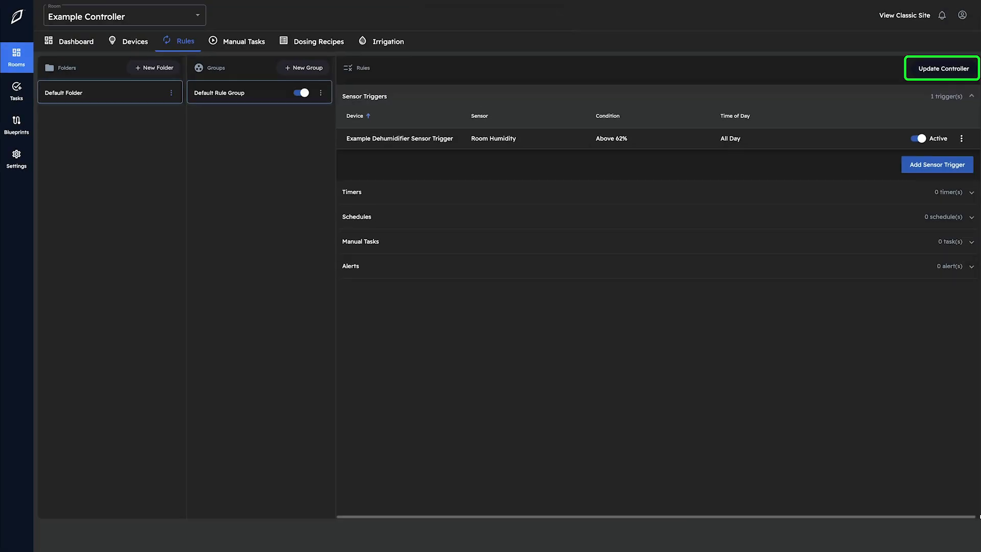
{"action": "left_click", "coordinate": [943, 68]}
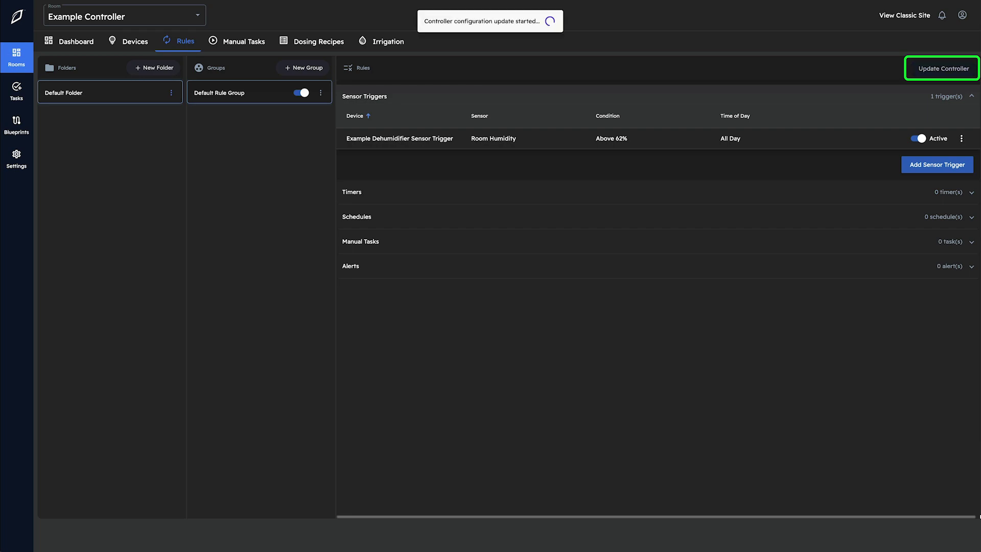